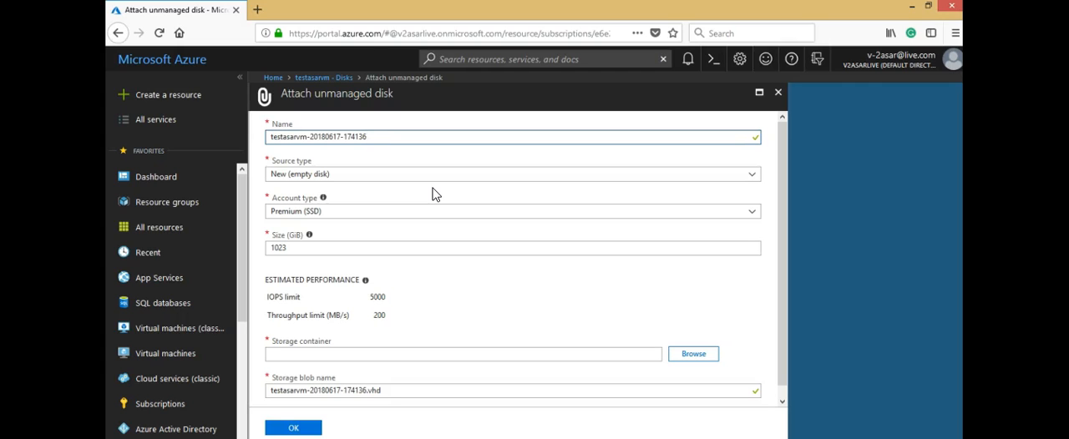
Step: Try Existing blob as the disk's source type, and switch the source type back to New (empty disk)
left_click(393, 136)
left_click(714, 175)
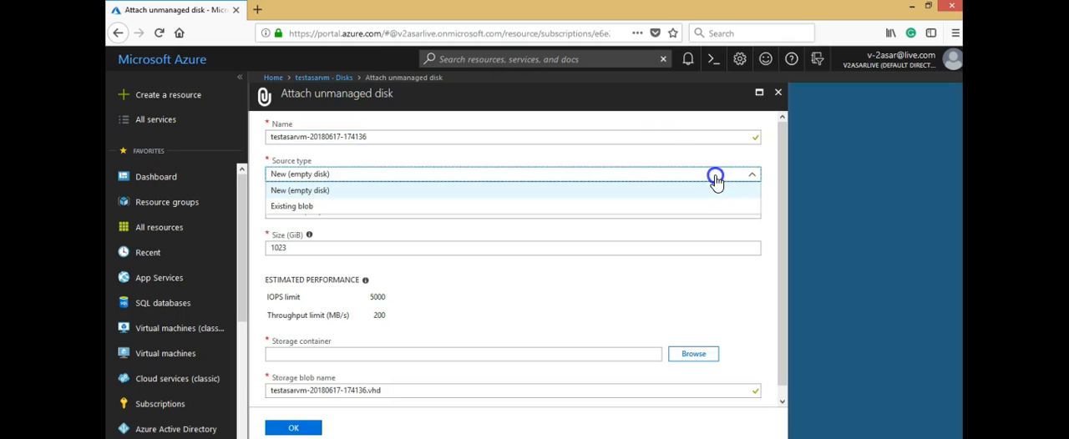
left_click(715, 178)
left_click(715, 178)
left_click(707, 206)
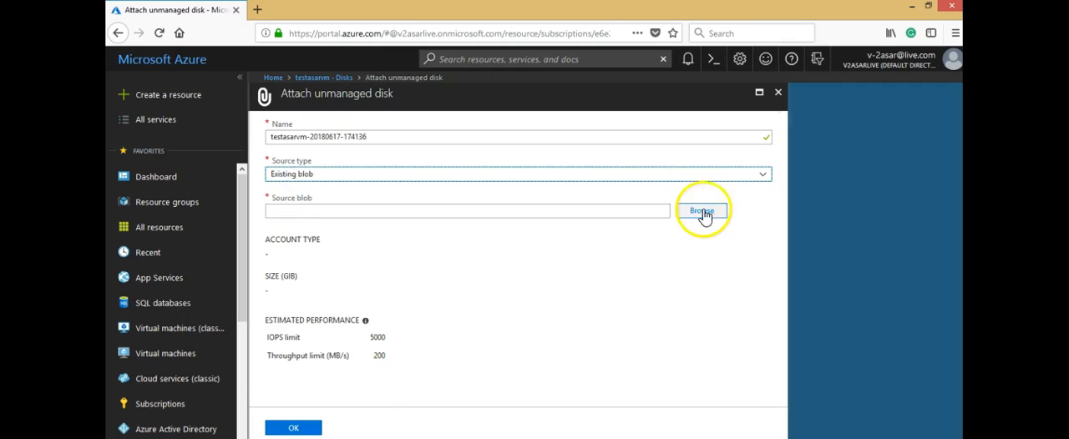
left_click(696, 219)
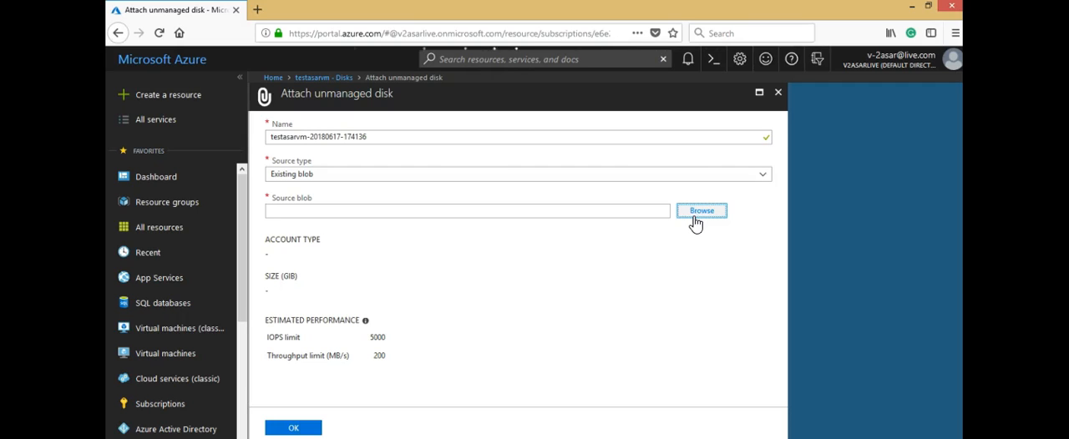
left_click(712, 176)
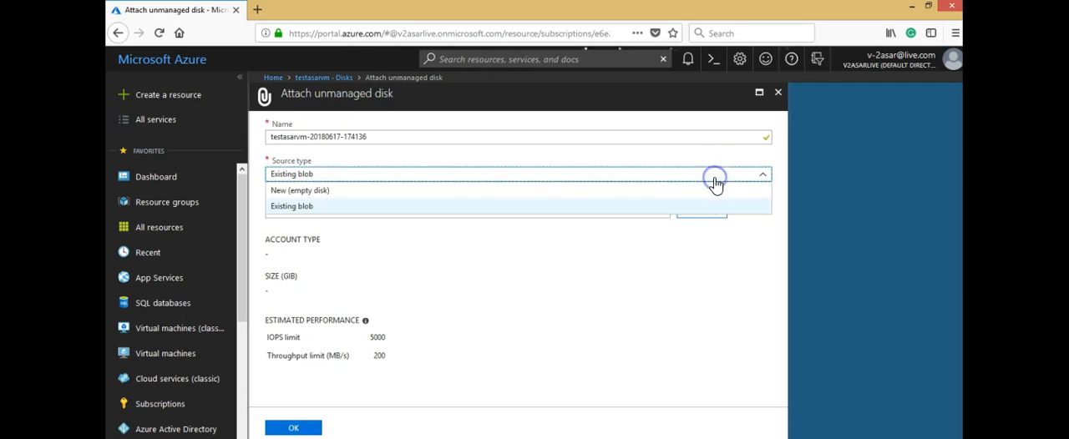
left_click(407, 193)
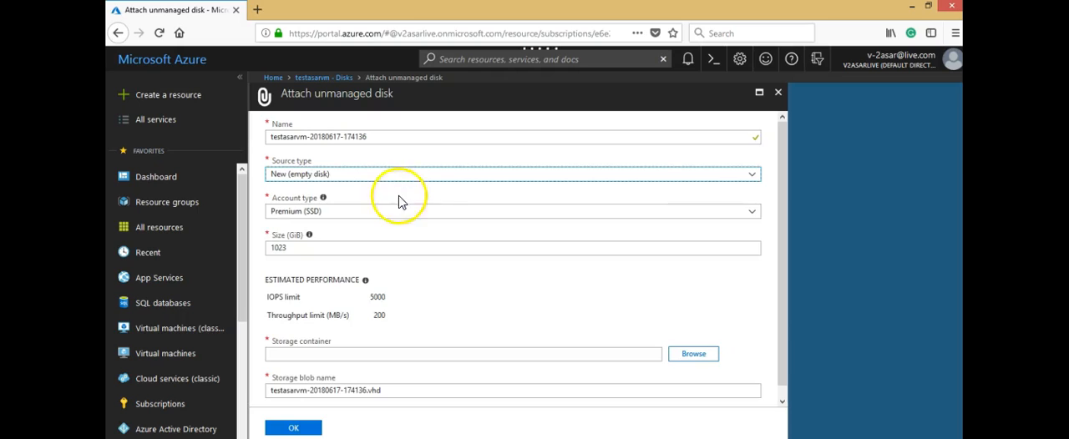
Step: Set the new disk's account type to Standard (HDD), closing the storage accounts list without choosing one
left_click(356, 211)
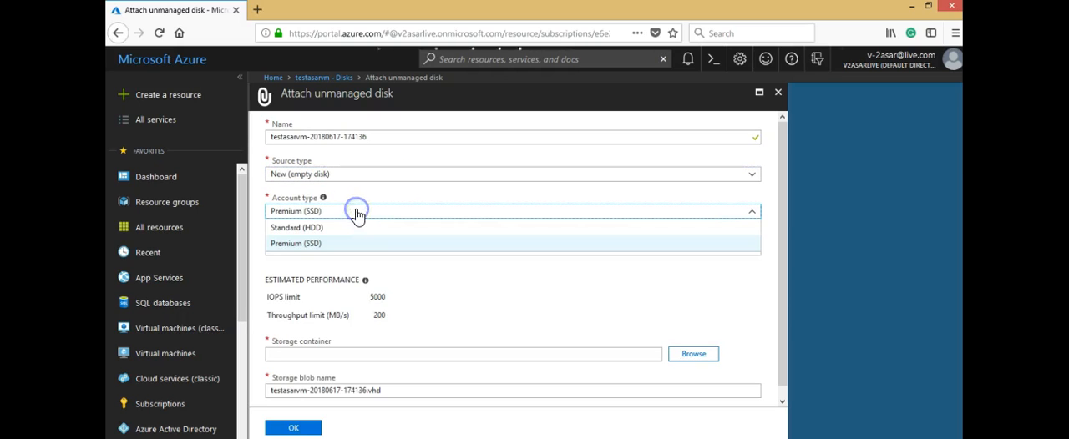
left_click(350, 228)
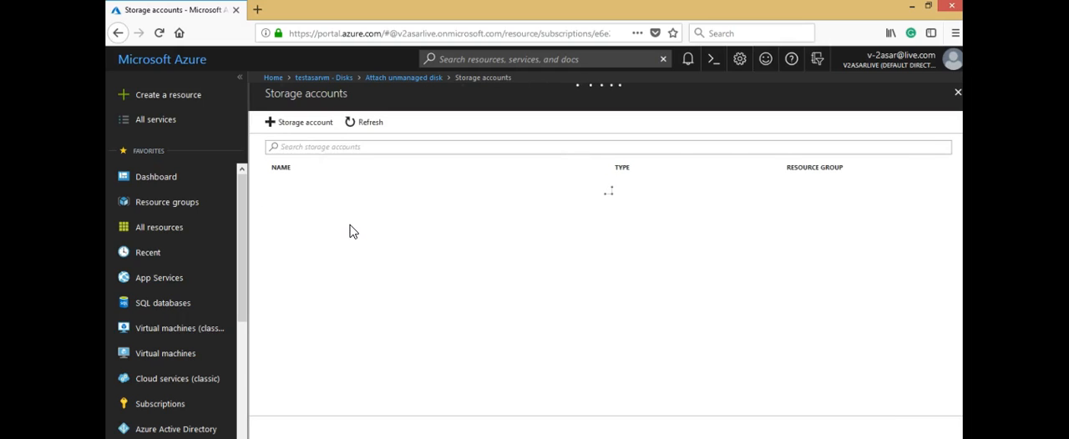
left_click(957, 94)
left_click(293, 248)
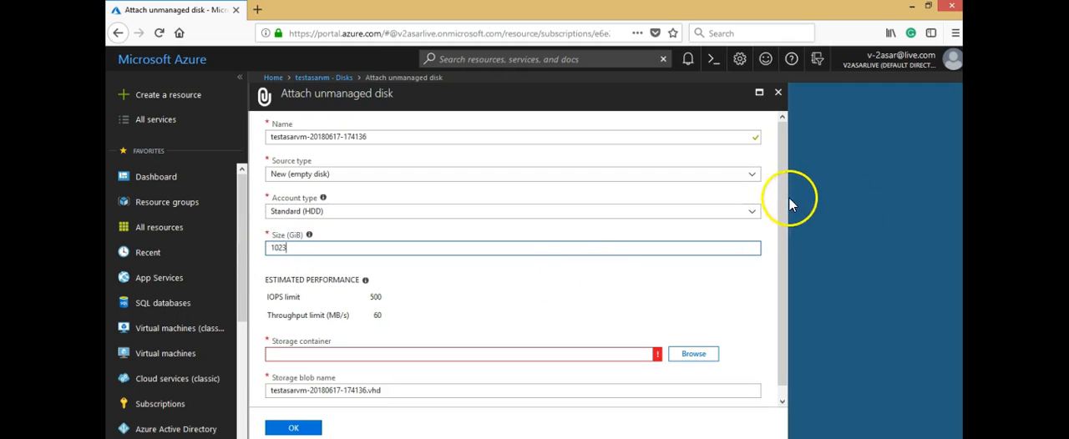
Step: Browse for the disk's storage container and open the testasarrgdiag931 storage account
left_click_drag(788, 198, 782, 205)
left_click(559, 344)
left_click(561, 286)
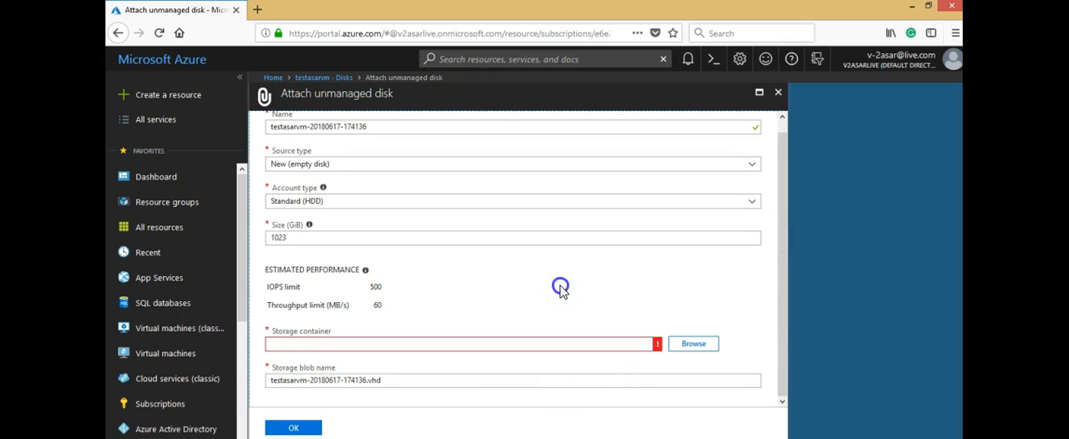
left_click(691, 345)
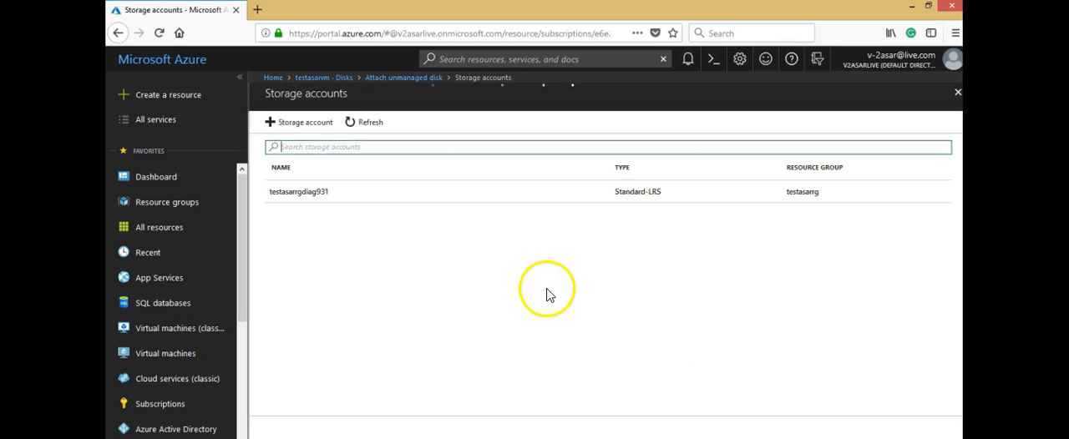
left_click(305, 193)
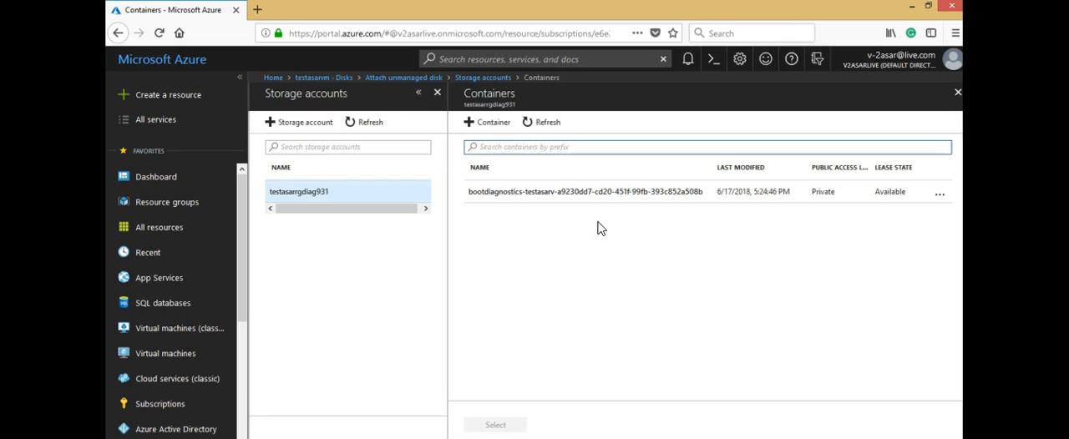
Step: Create a new private container named testasarvmadditionaldisk in the storage account
left_click(470, 124)
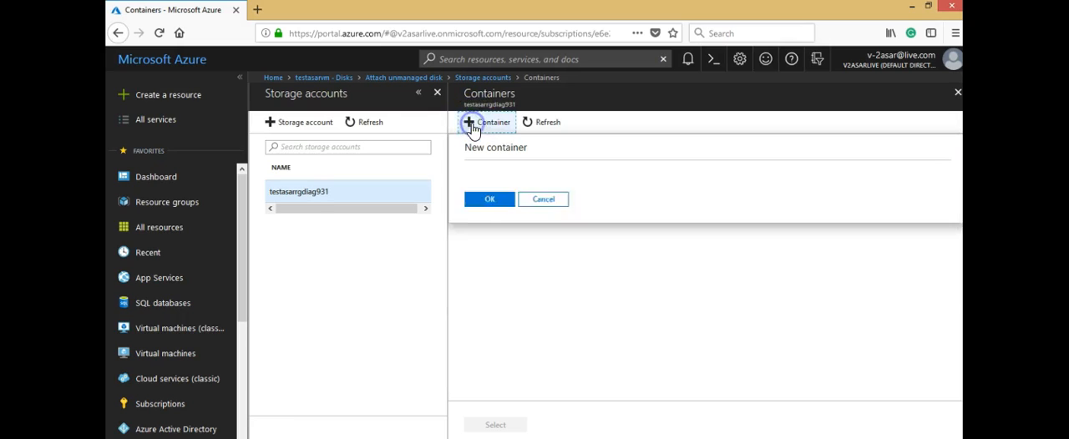
left_click(487, 202)
type("testasar")
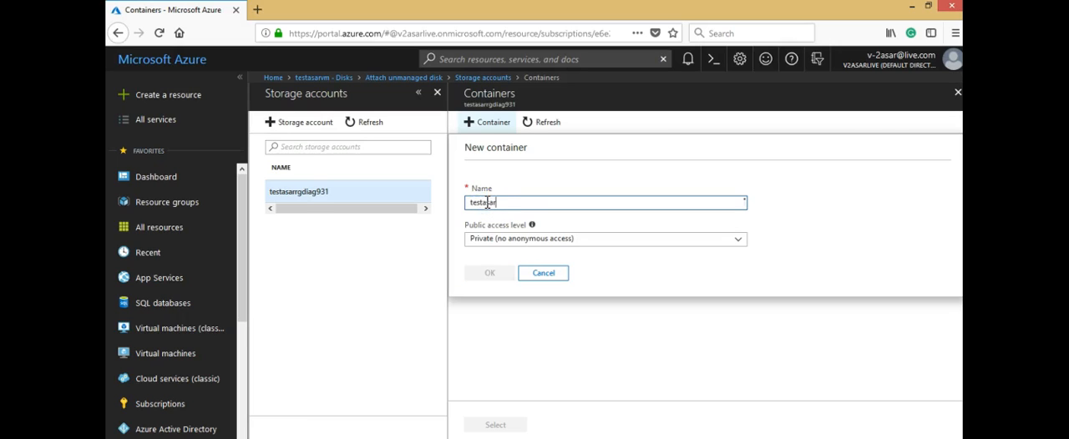
type("vmadd")
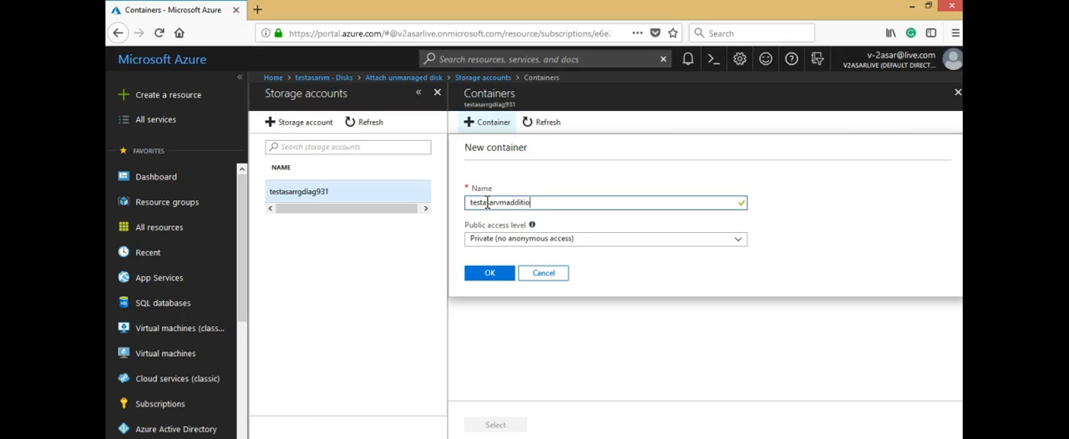
type("itio")
key("BackSpace")
key("BackSpace")
key("BackSpace")
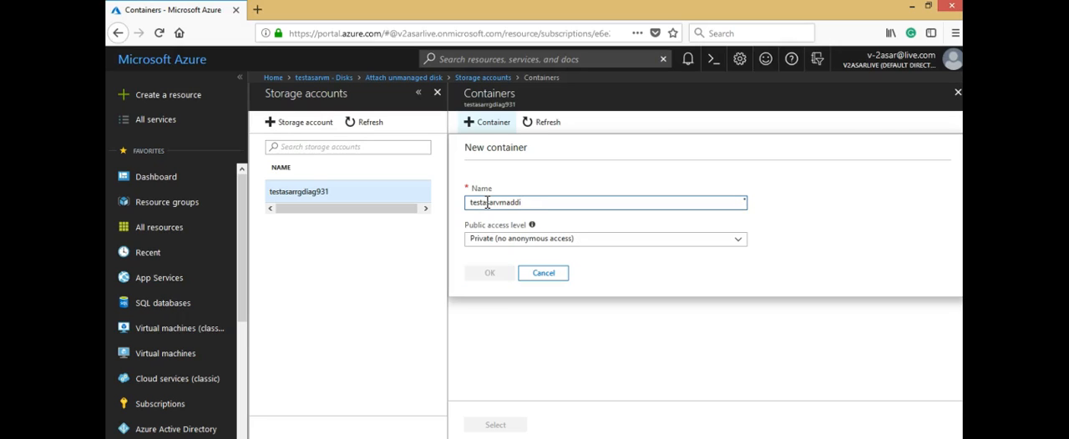
type("naldisk")
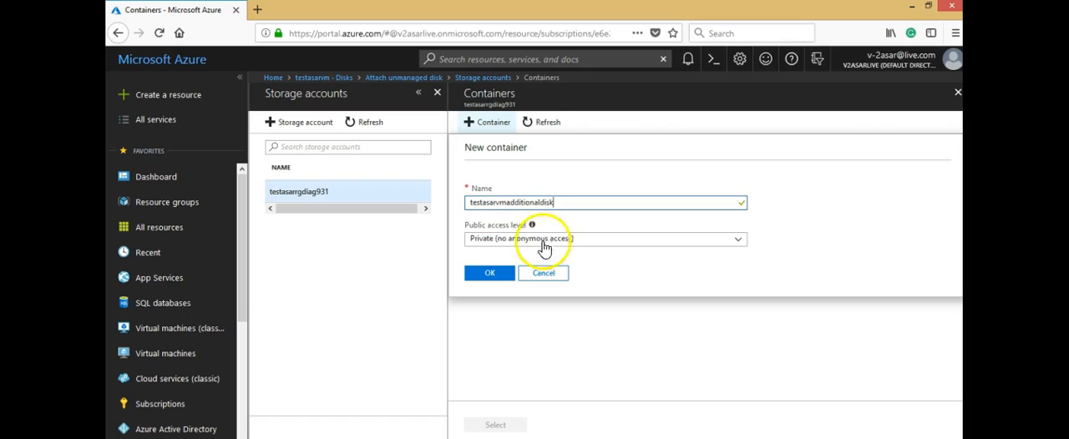
left_click(493, 276)
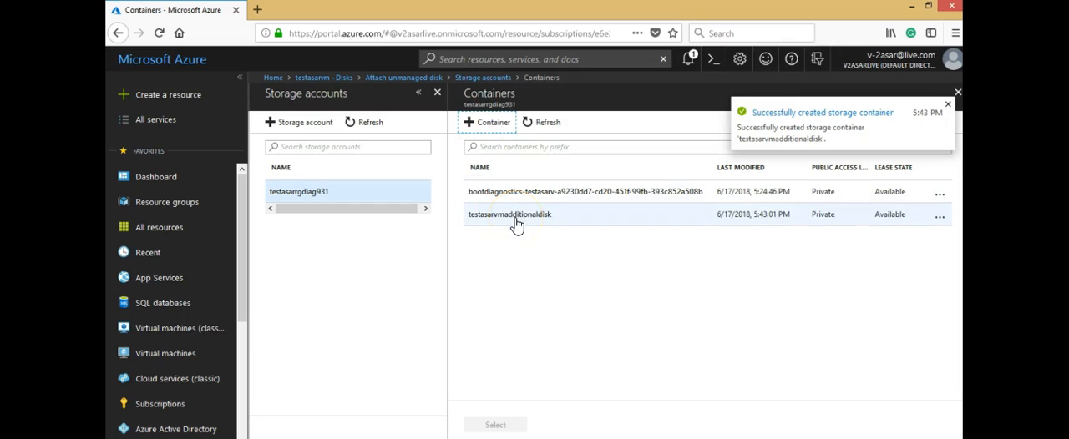
Step: Select testasarvmadditionaldisk in testasarrgdiag931 as the disk's storage container
left_click(284, 200)
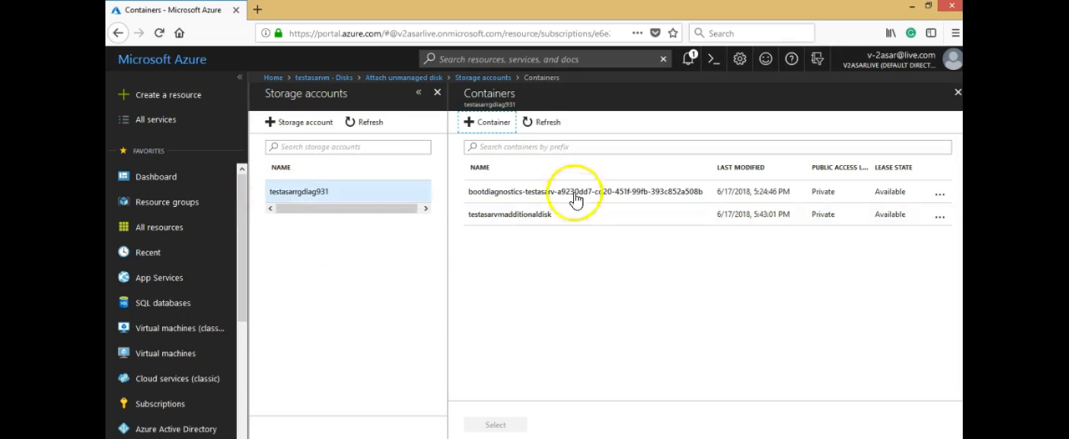
left_click(521, 216)
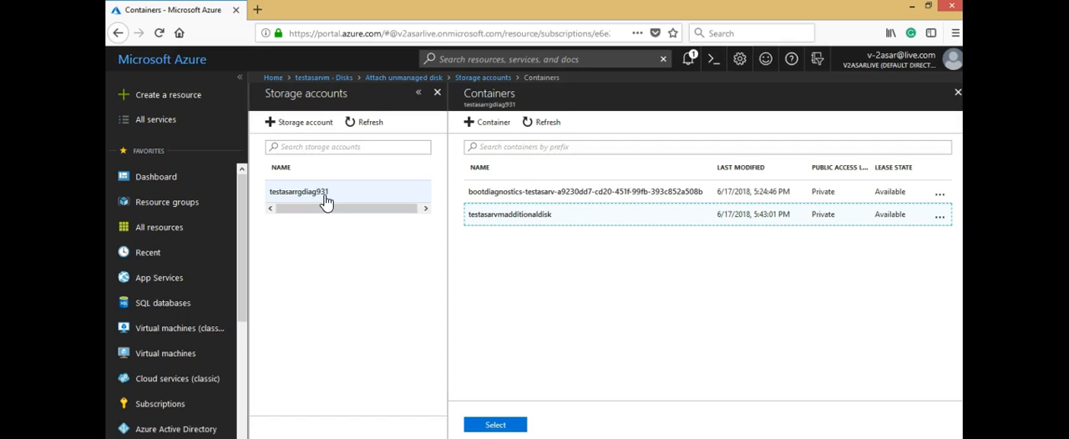
left_click(495, 427)
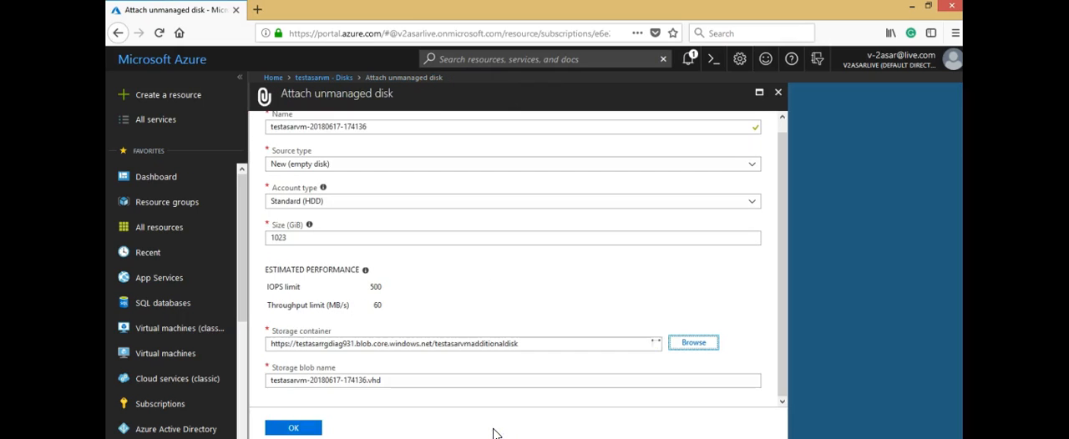
Step: Review and confirm the unmanaged disk settings, and save the virtual machine's disk changes
left_click(786, 343)
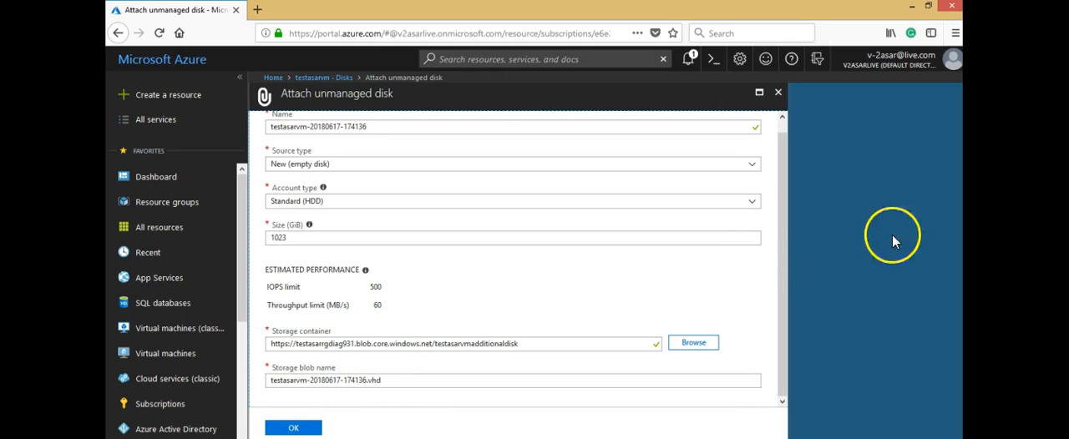
left_click_drag(783, 248, 788, 215)
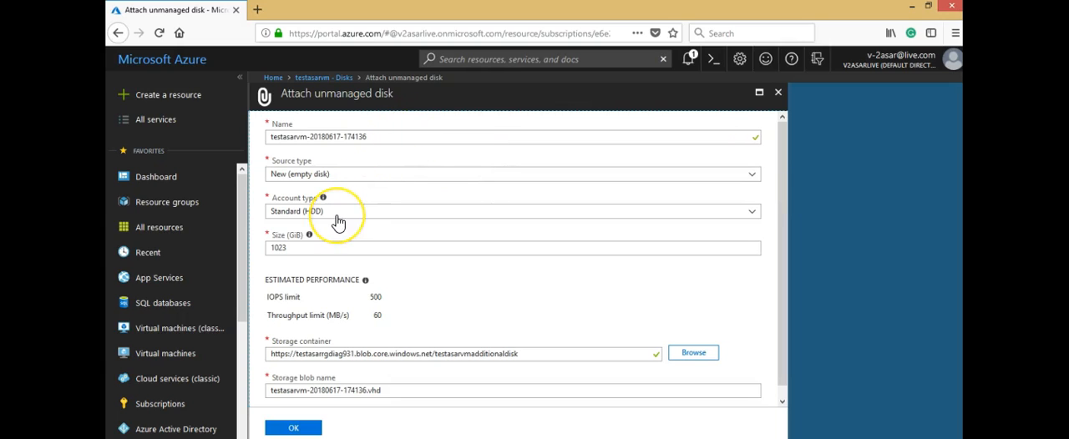
left_click_drag(782, 173, 786, 243)
left_click(307, 430)
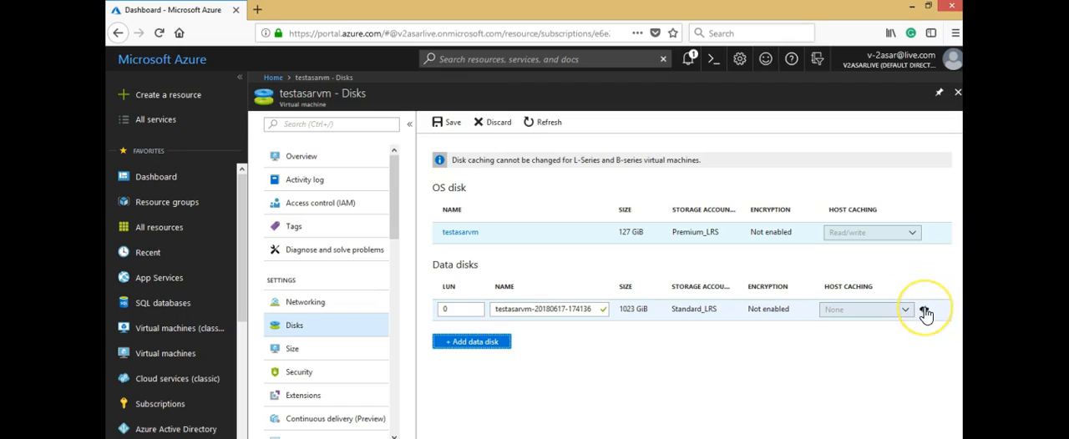
left_click(449, 123)
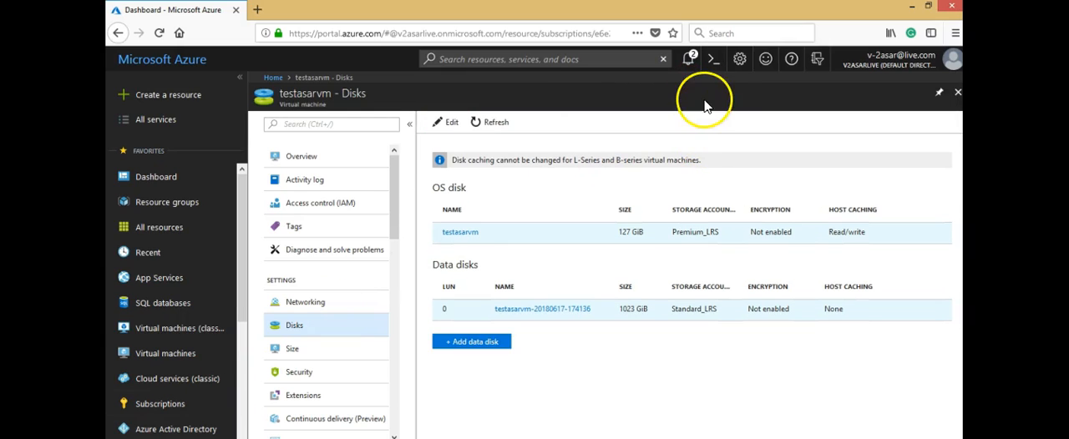
Step: Check the notification about the virtual machine's disk update, and return to the Disks page of testasarvm
left_click(689, 62)
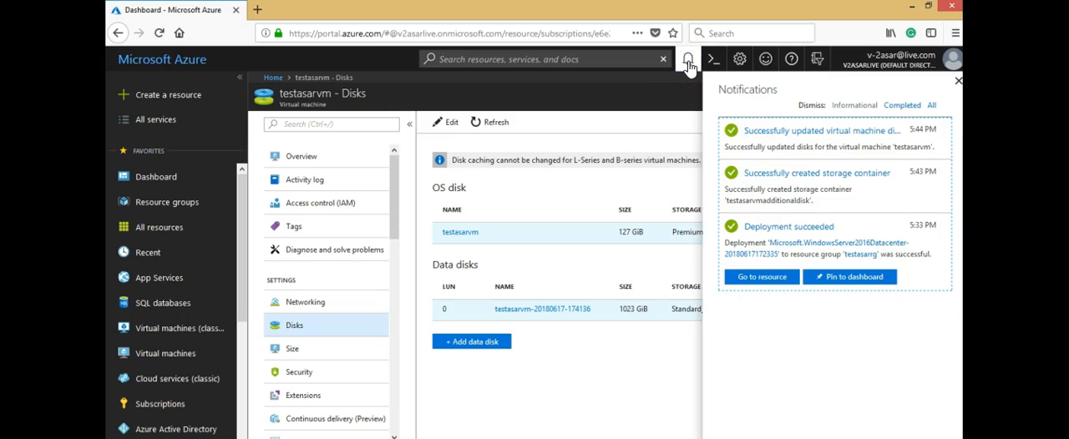
left_click(815, 135)
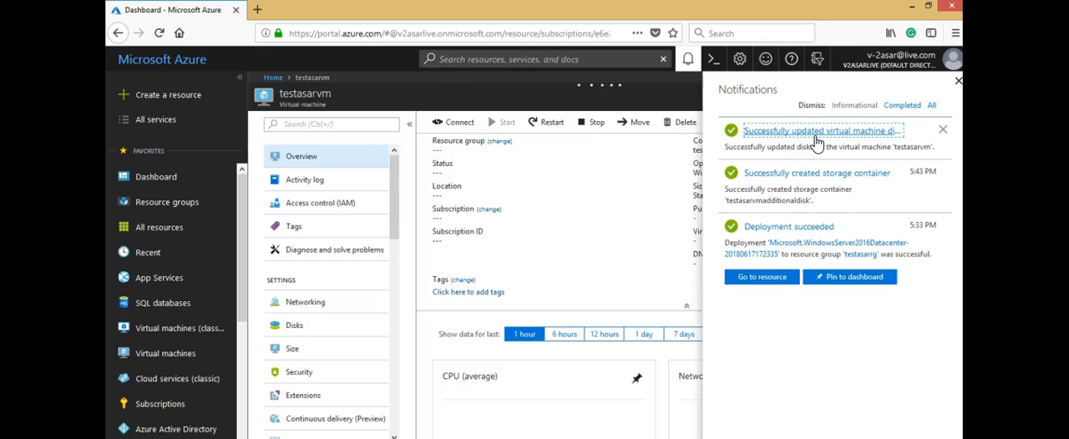
left_click(689, 59)
left_click(288, 328)
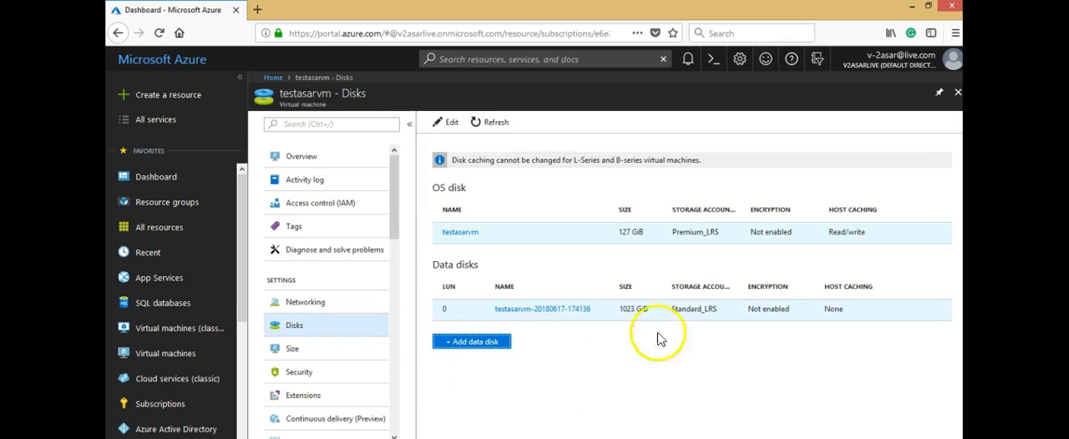
Step: Copy the public IP address from the overview of testasarvm
left_click(298, 155)
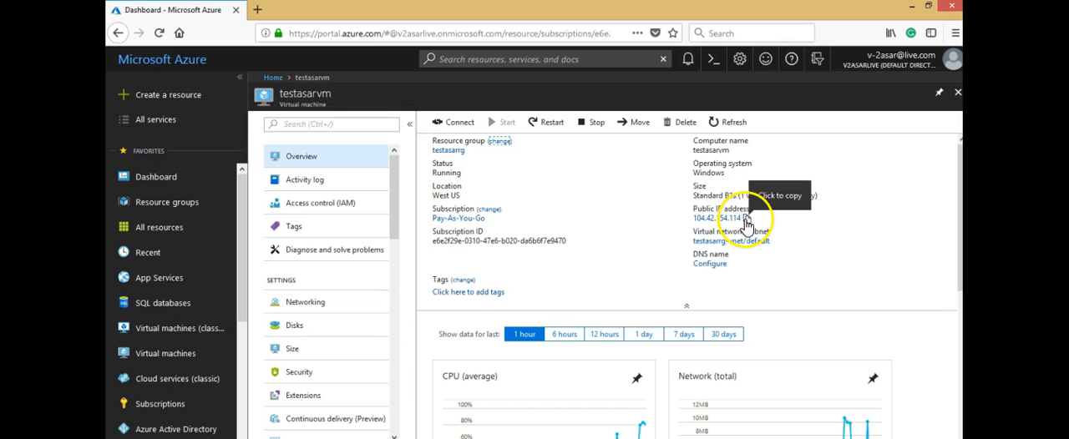
left_click(746, 219)
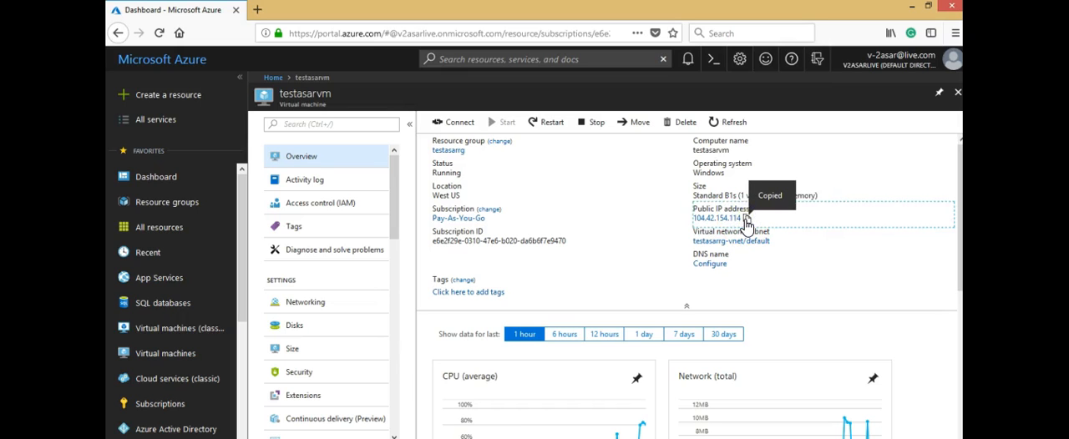
Step: Launch Remote Desktop Connection by running mstsc
key("super")
key("super")
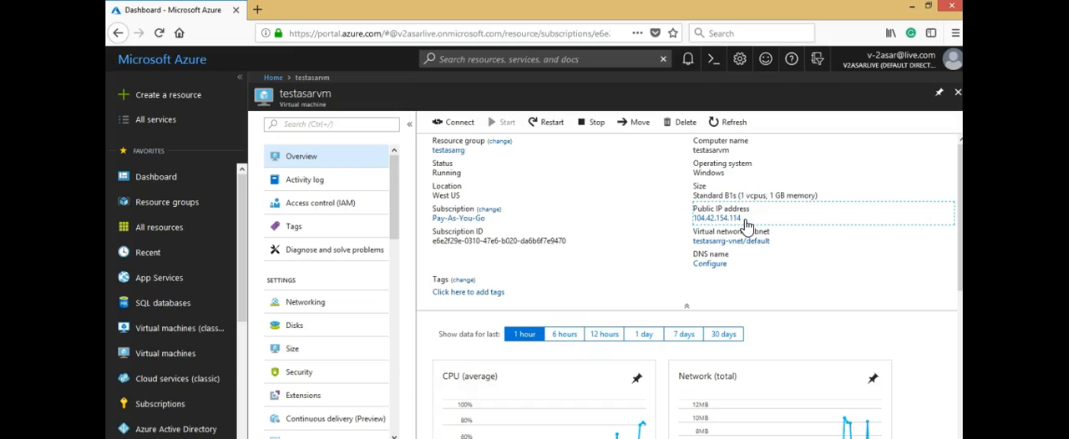
key("super+r")
type("ms")
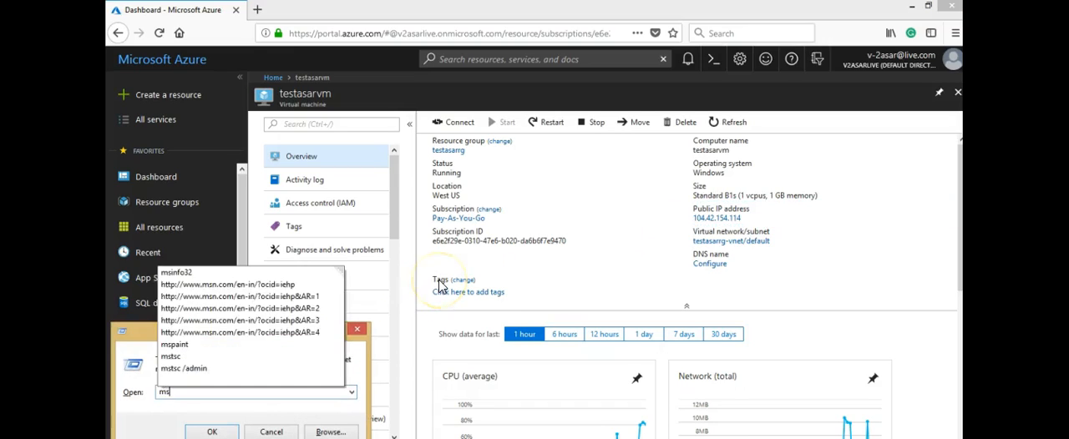
type("tsc")
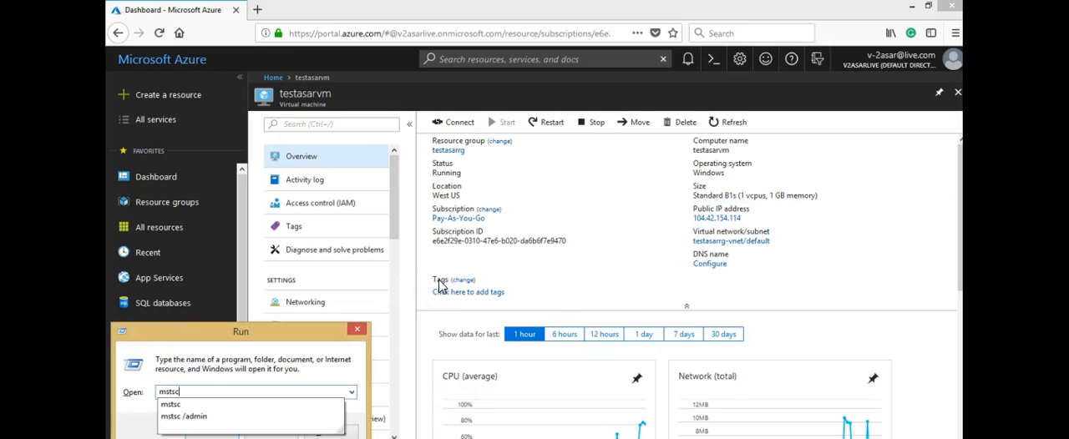
left_click(172, 405)
key("Return")
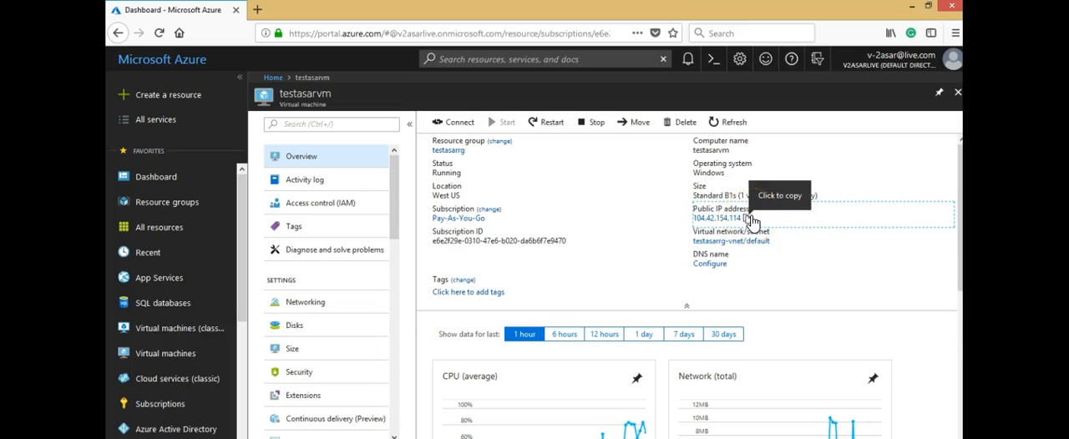
Step: Copy the virtual machine's public IP address again and reopen Remote Desktop Connection with the mstsc command
left_click(748, 220)
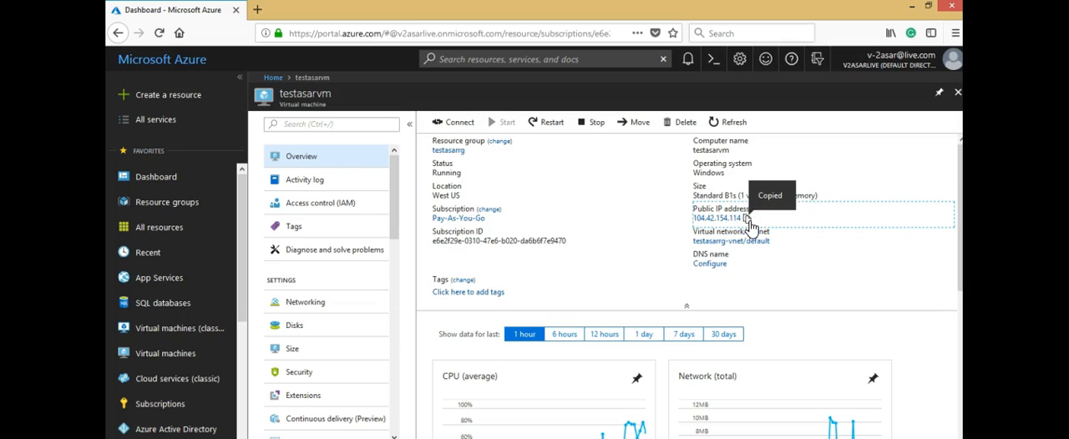
key("super+r")
key("Return")
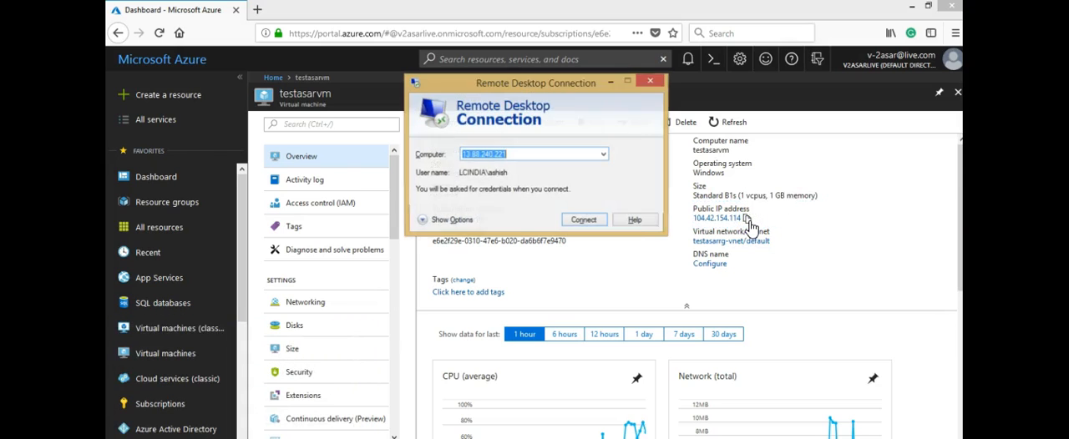
Step: Connect to 104.42.154.114 through Remote Desktop using another account, entering the administrator user name and the account password
key("ctrl+v")
left_click(577, 220)
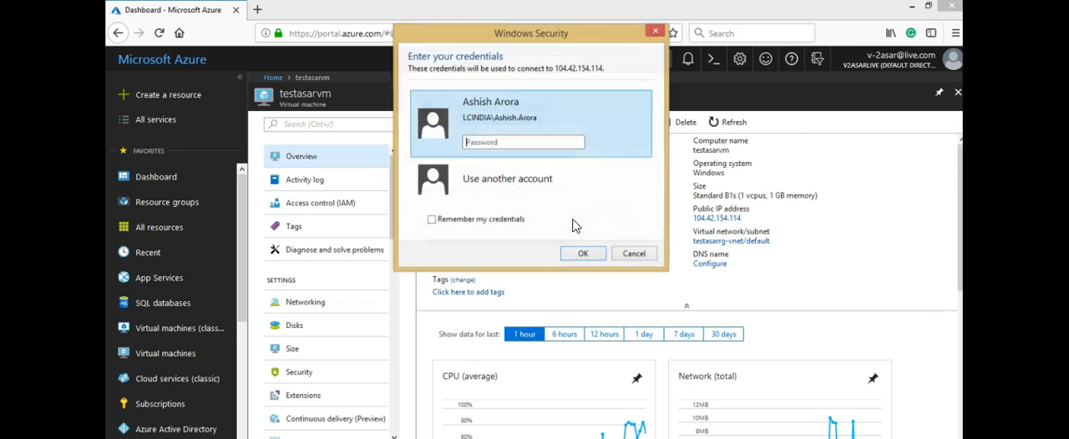
left_click(526, 199)
type("asar")
key("Tab")
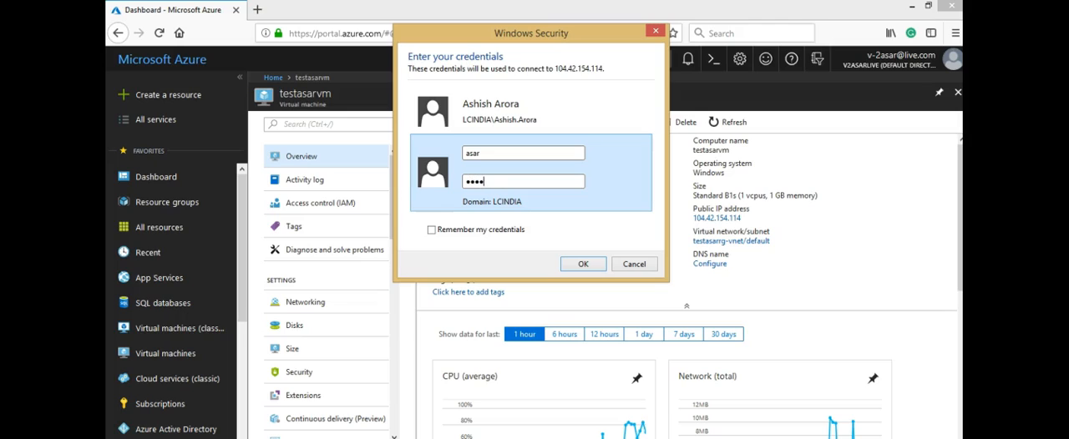
key("BackSpace")
key("BackSpace")
type("*************")
left_click(583, 264)
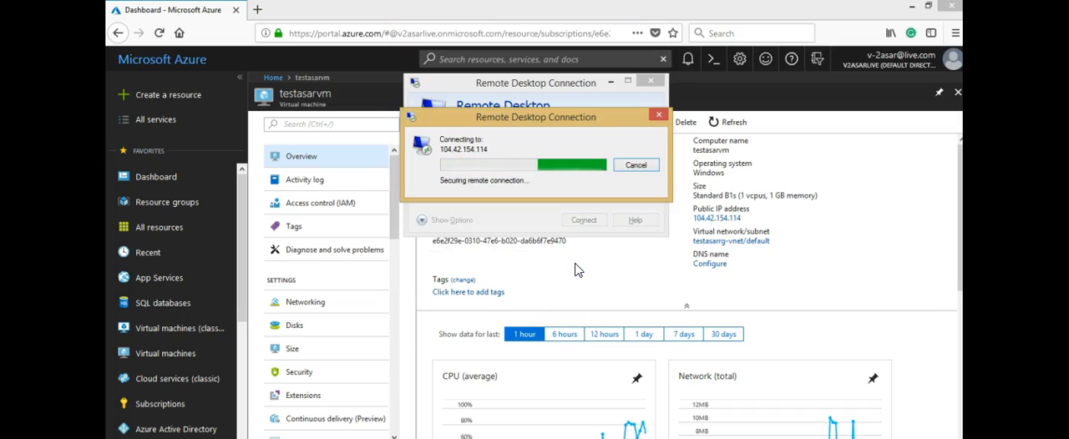
left_click(575, 264)
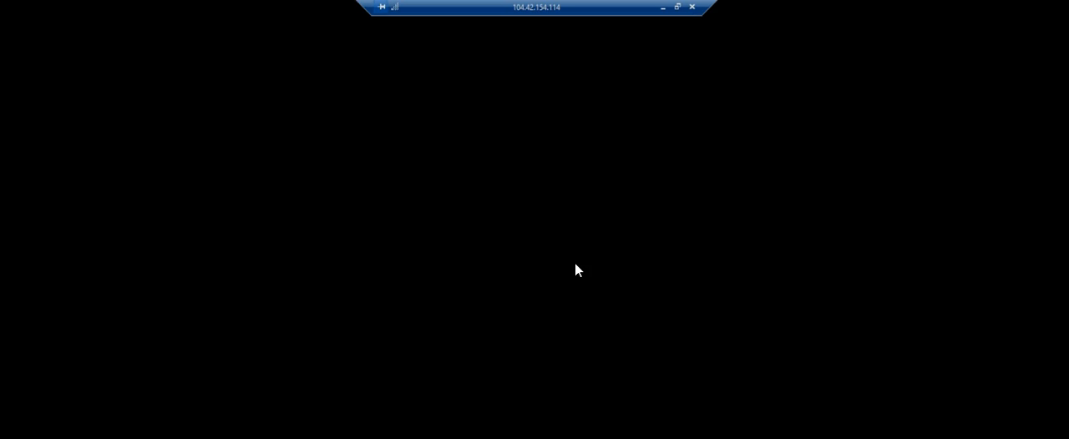
left_click(469, 262)
left_click(200, 296)
left_click(459, 279)
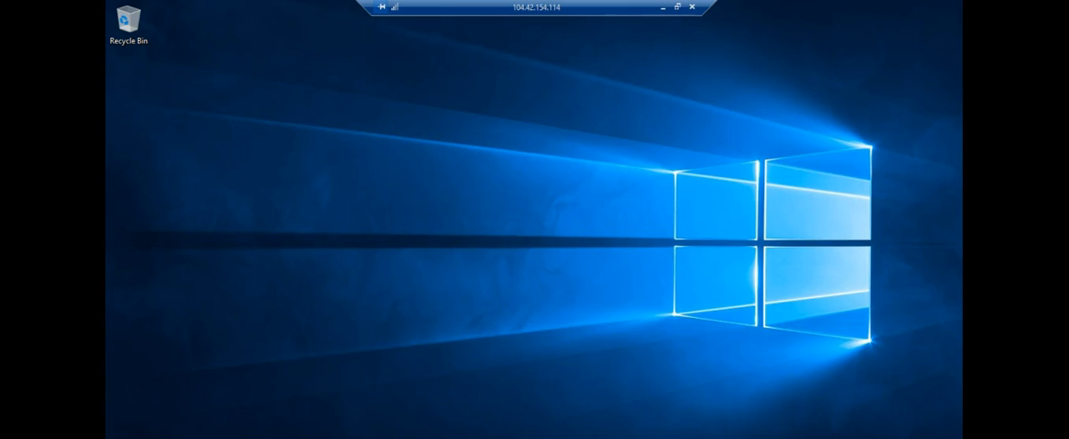
key("super")
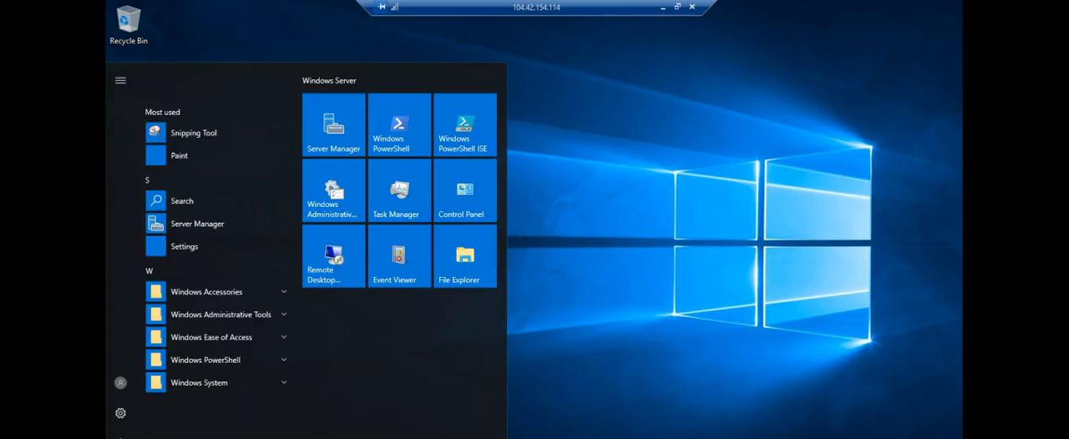
key("super")
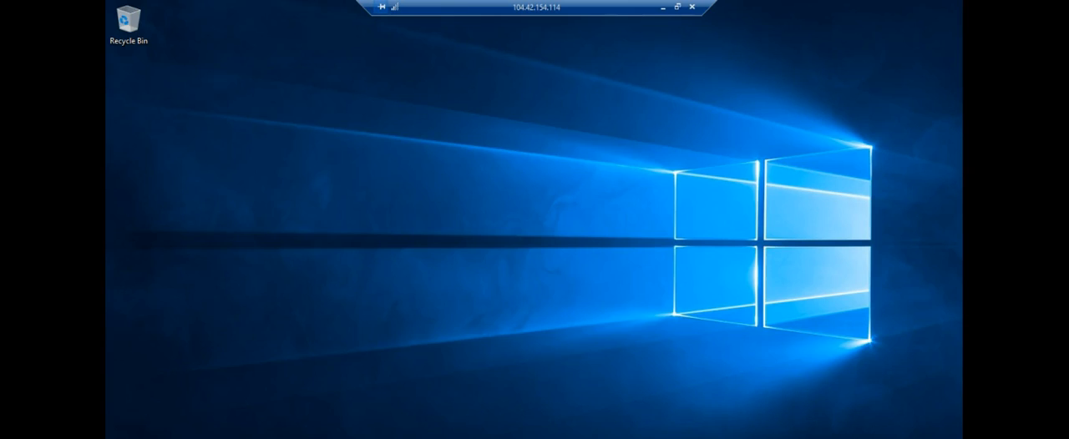
Step: Decline making the remote machine discoverable on its network, and launch Disk Management with diskmgmt.msc
key("super")
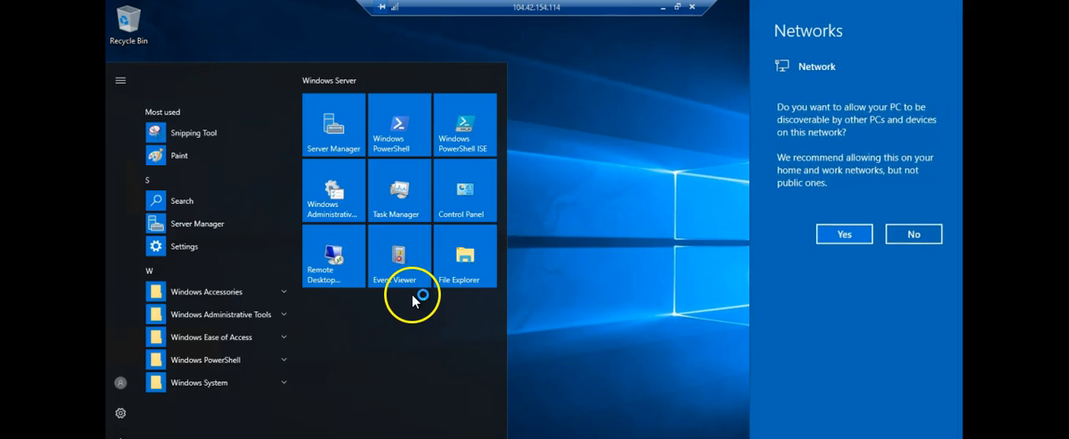
left_click(916, 235)
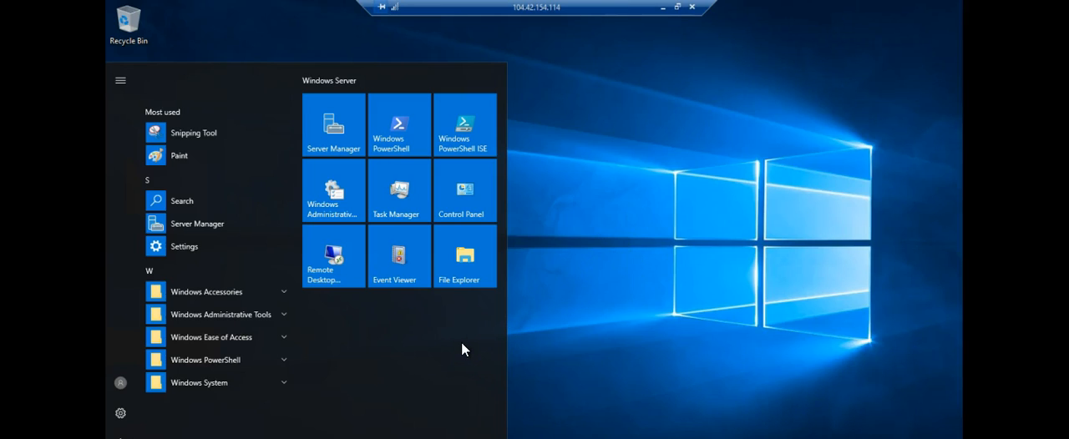
type("c")
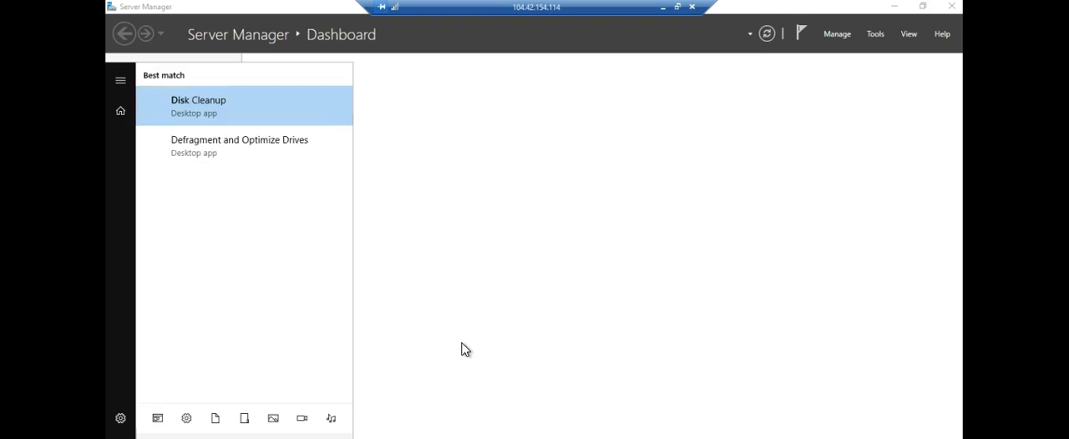
key("BackSpace")
key("BackSpace")
key("BackSpace")
key("BackSpace")
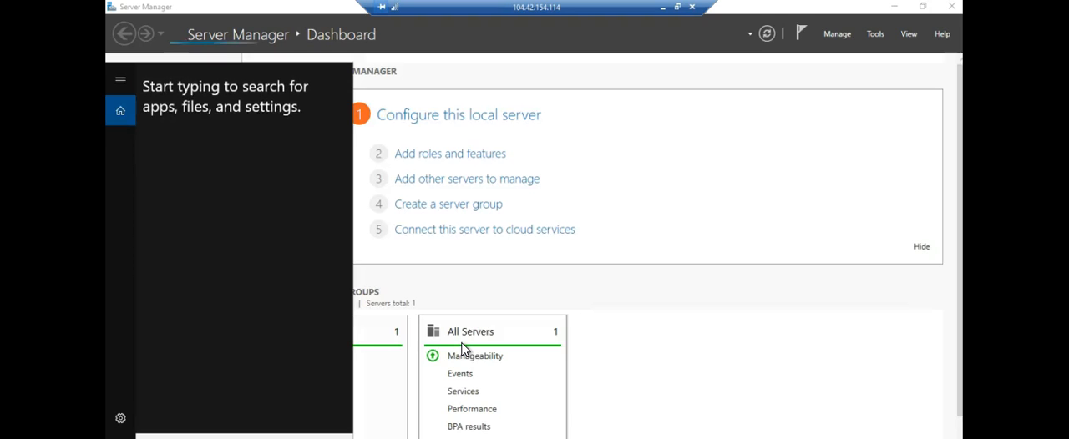
type("diskm")
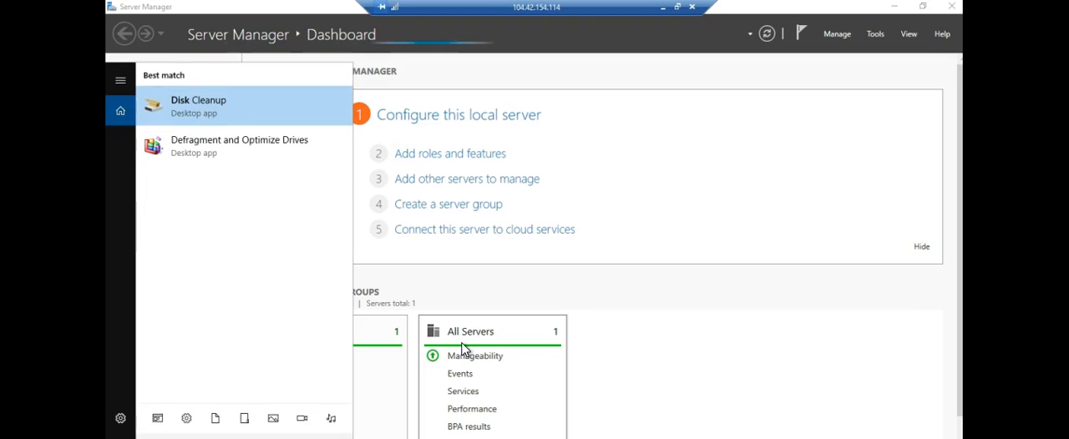
type("gmt.msc")
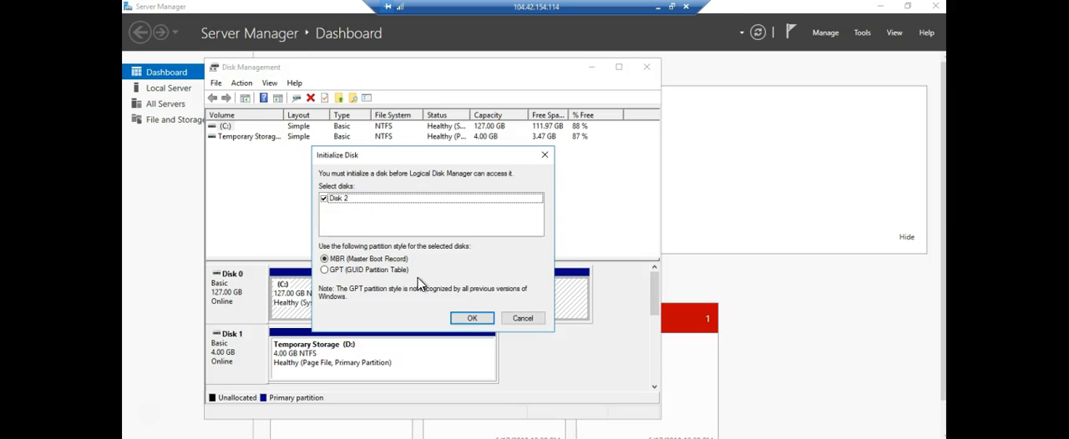
Step: Initialize Disk 2 with the MBR (Master Boot Record) partition style, and review the Temporary Storage (D:) and C: volumes
left_click(477, 320)
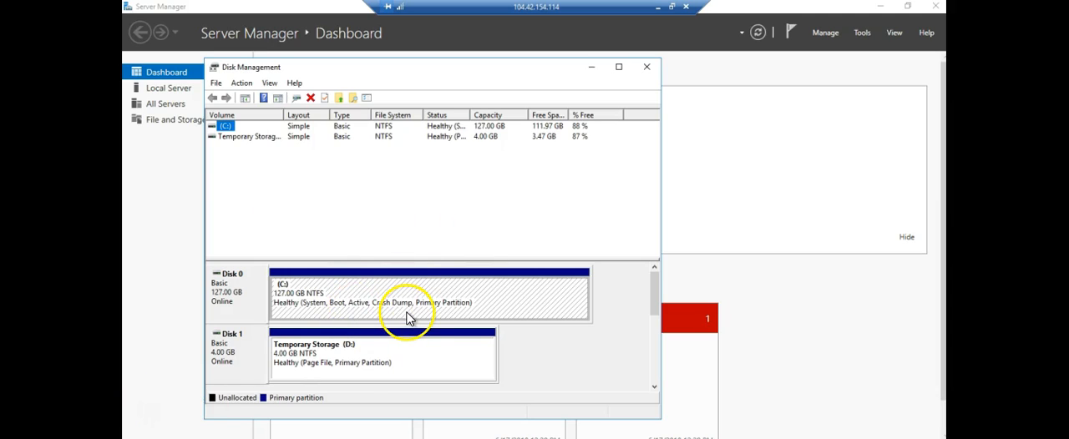
left_click(355, 372)
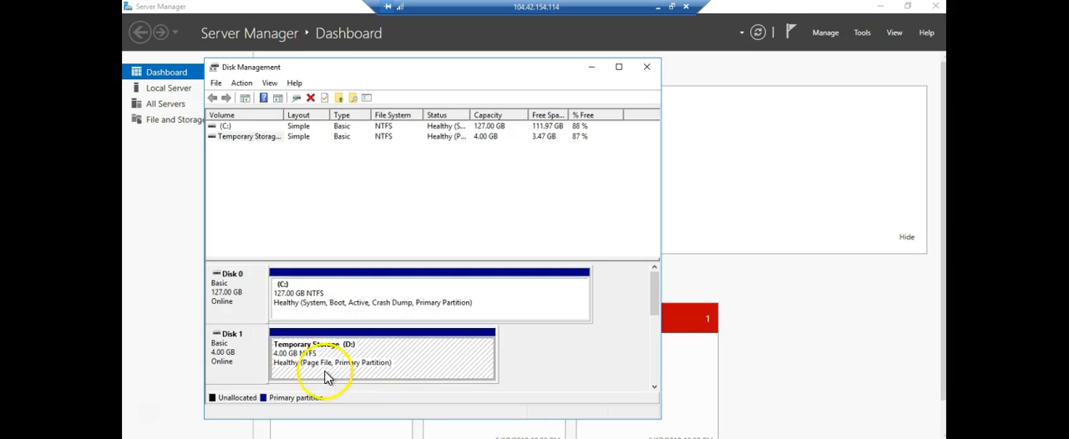
left_click(246, 141)
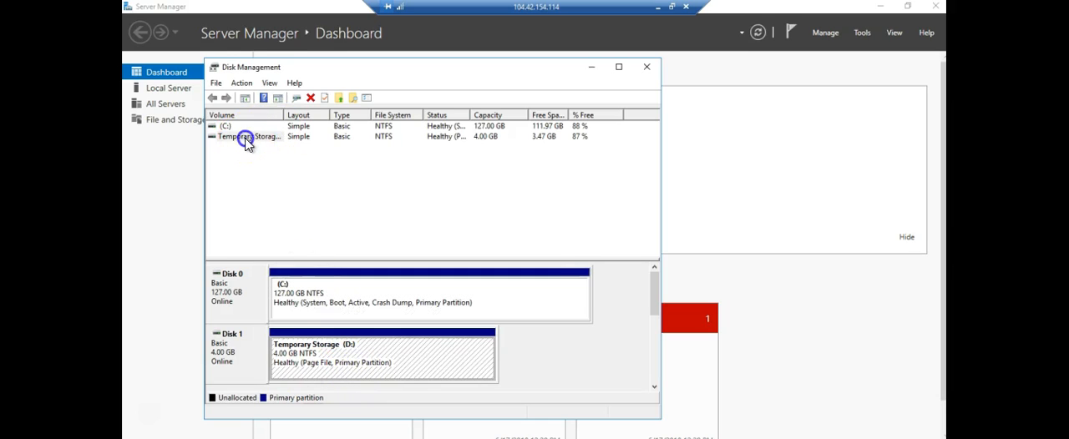
left_click(225, 129)
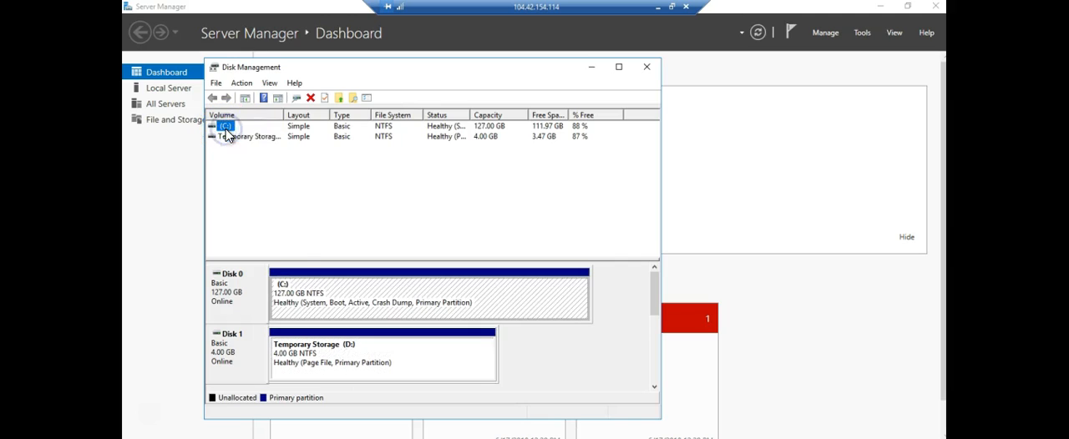
Step: Create a 1047549 MB simple volume on Disk 2's unallocated space with drive letter F, quick-formatted as NTFS and labelled New Volume
left_click(654, 289)
left_click_drag(654, 289, 662, 334)
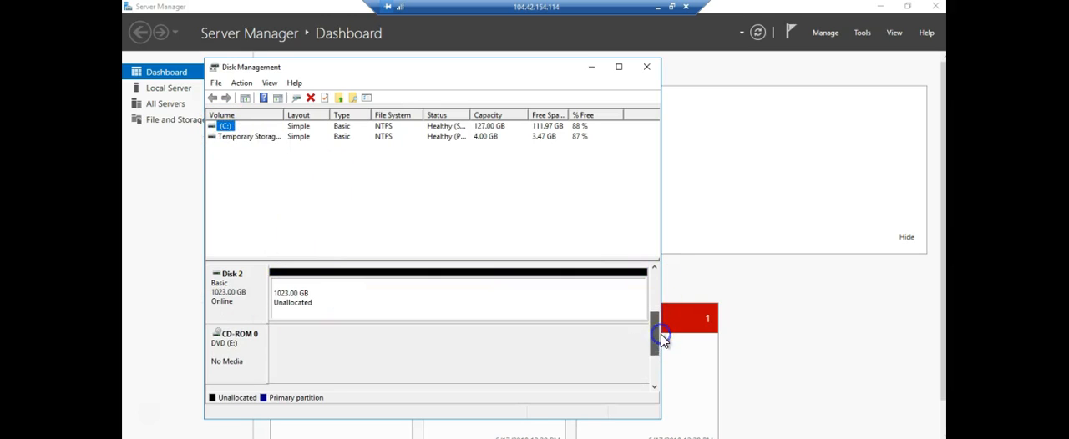
left_click(349, 301)
right_click(349, 303)
left_click(373, 306)
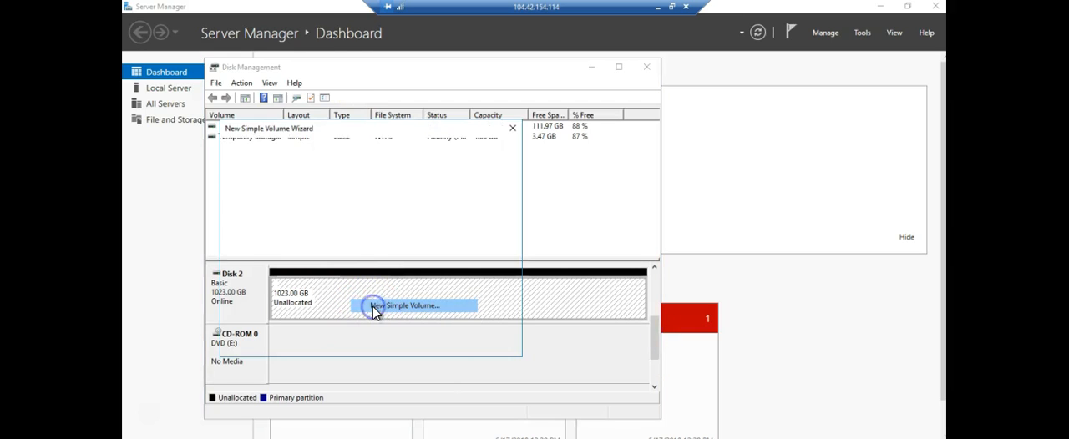
left_click(438, 346)
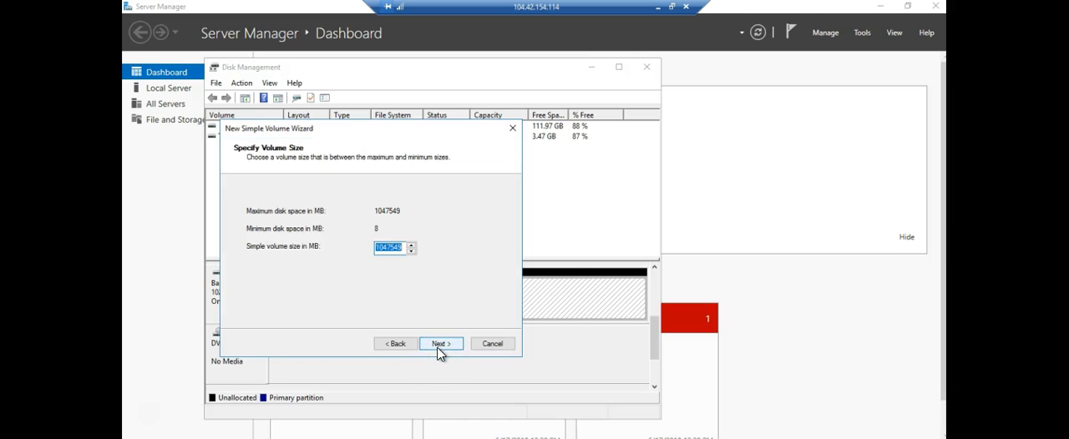
left_click(439, 346)
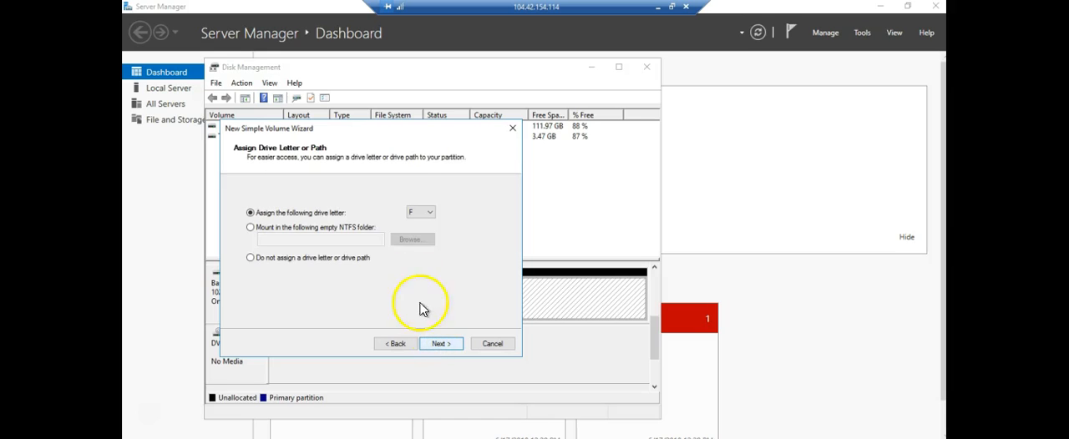
left_click(440, 346)
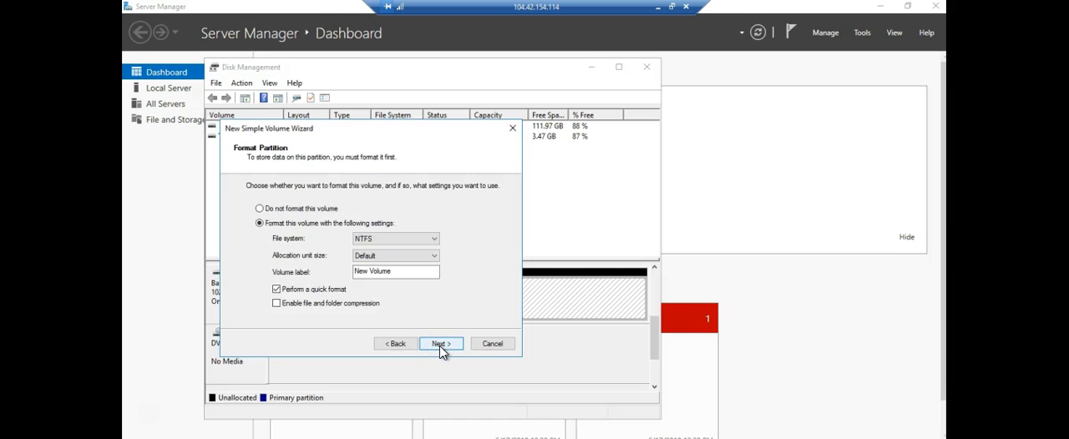
left_click(441, 344)
left_click(441, 345)
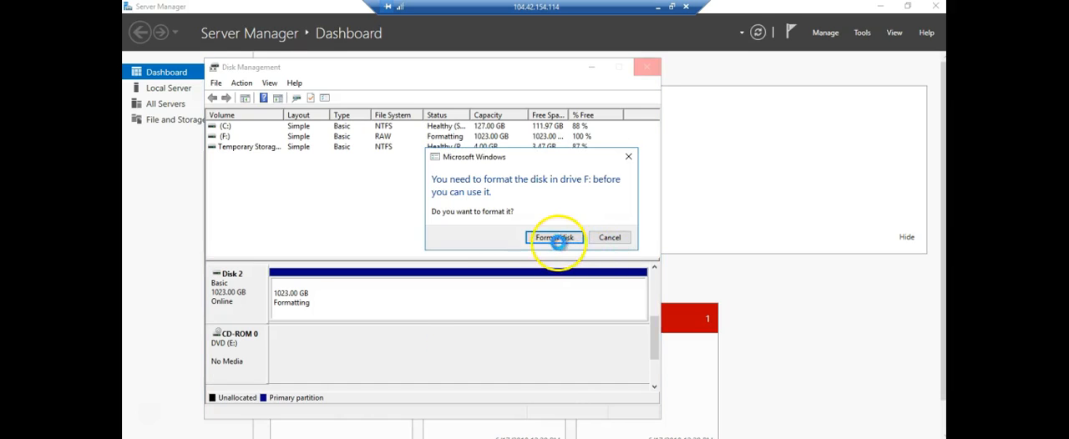
Step: Try to format drive F: from the Windows format prompt, and dismiss the resulting dialog
left_click(551, 238)
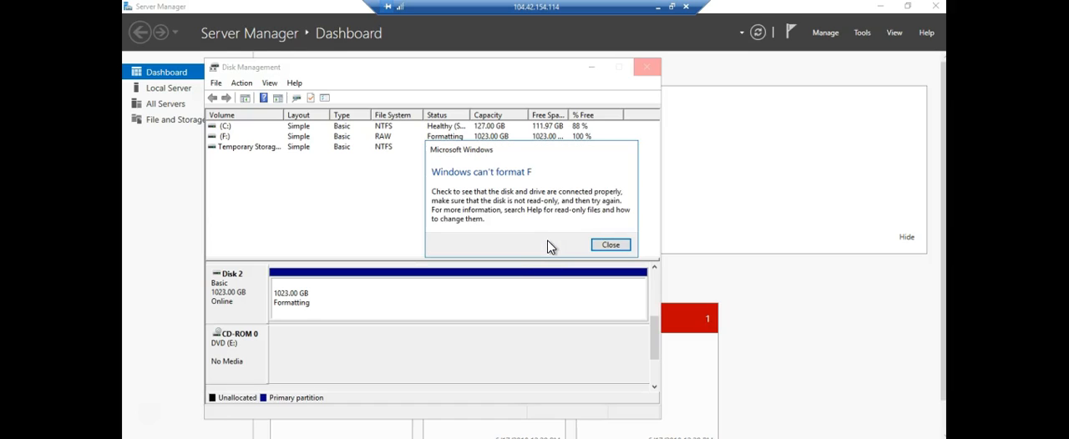
left_click(610, 245)
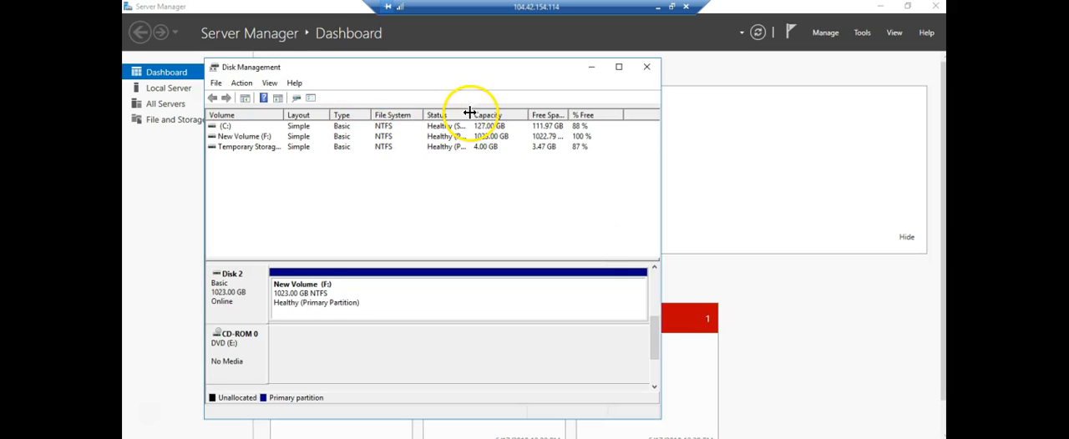
Step: Widen the Status column of the volume list to read the full status of New Volume (F:)
left_click_drag(471, 114, 589, 126)
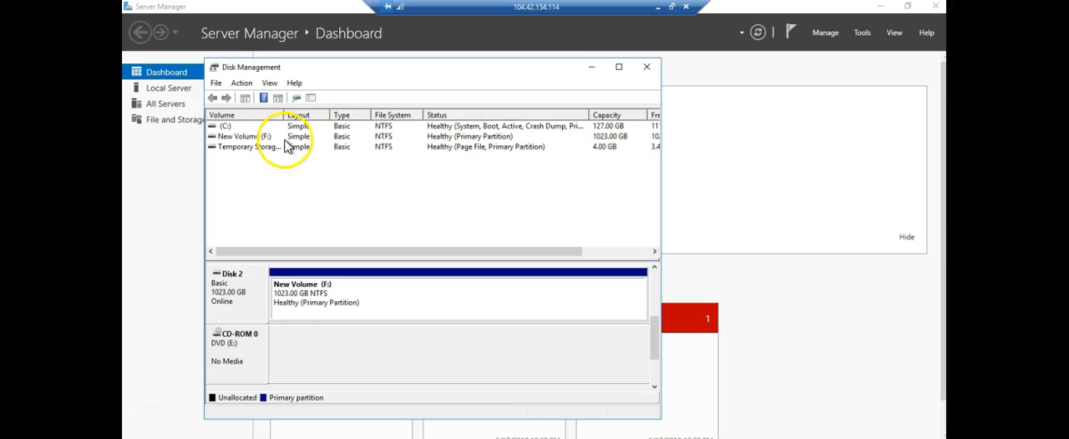
left_click(243, 142)
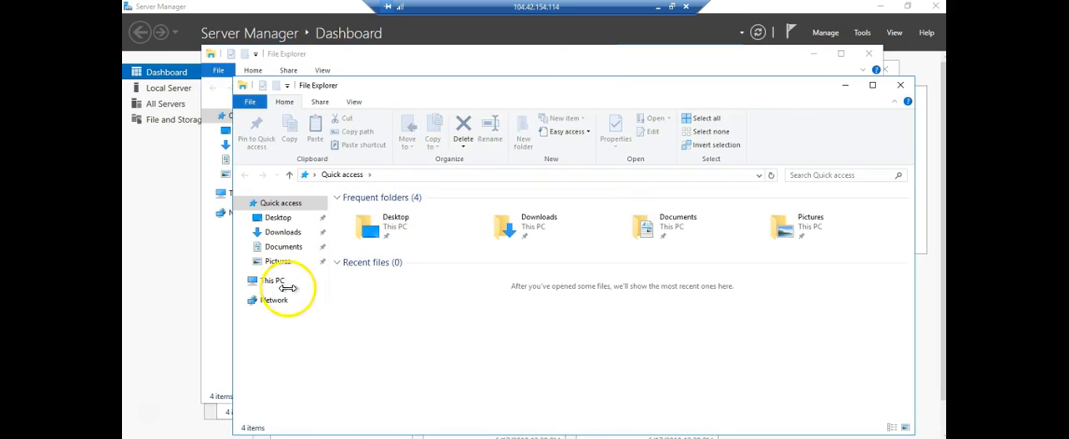
Step: Open the New Volume (F:) drive from This PC in File Explorer to check its contents
left_click(273, 280)
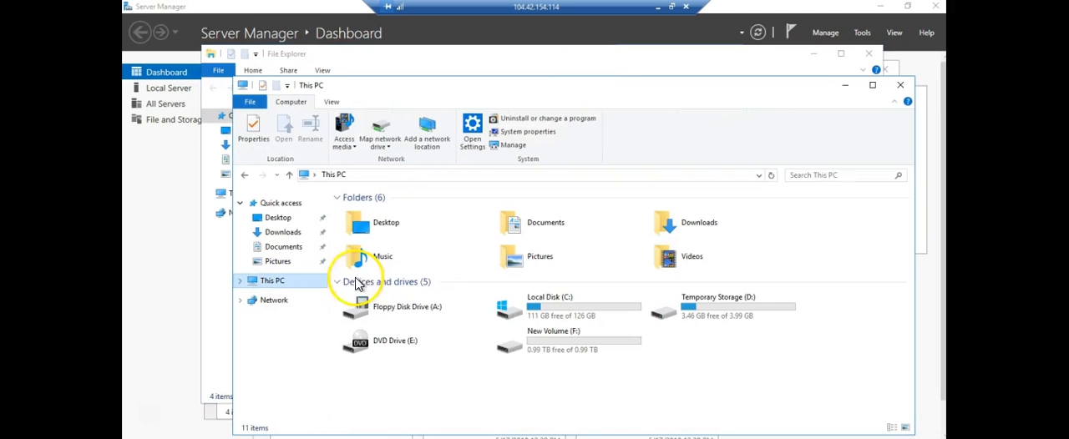
left_click(578, 348)
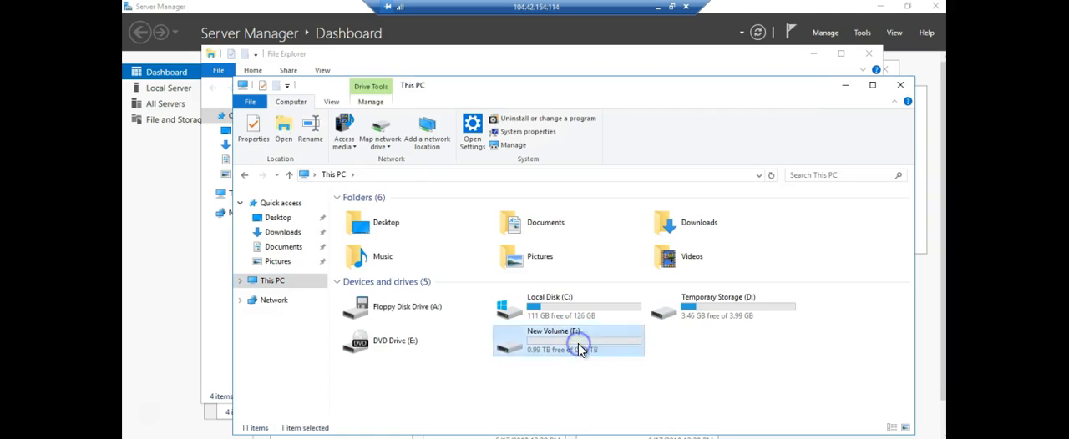
double_click(579, 347)
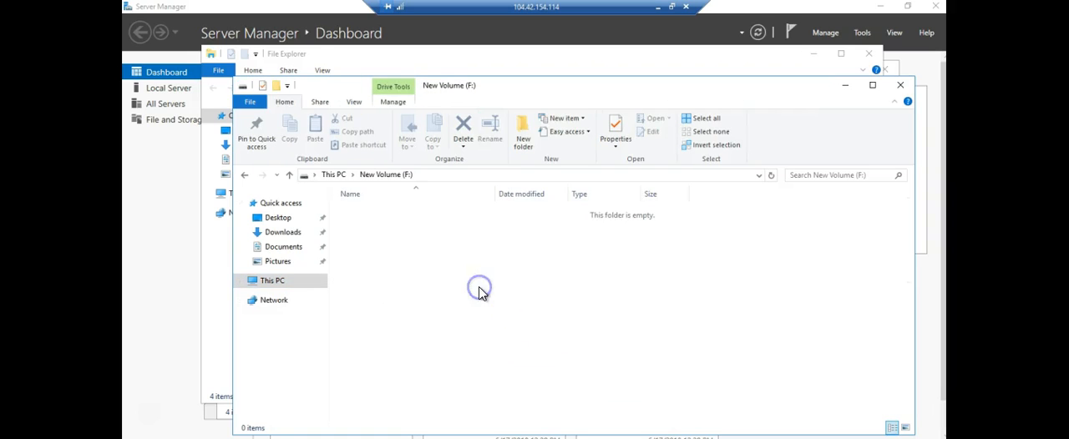